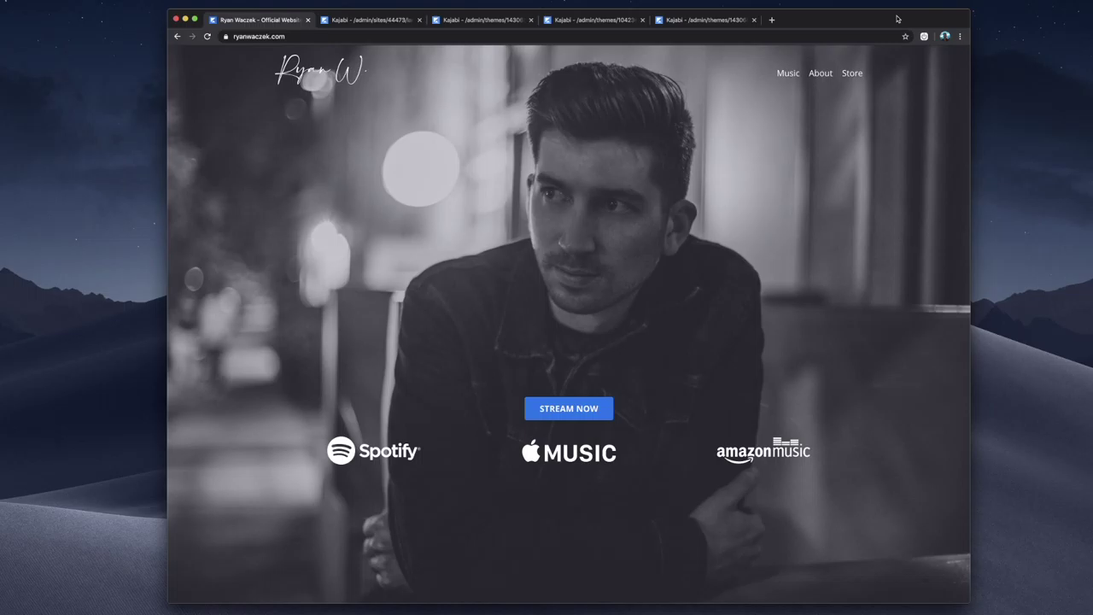
Open the Home page in the page editor and check which URL the Spotify logo links to.
click(367, 19)
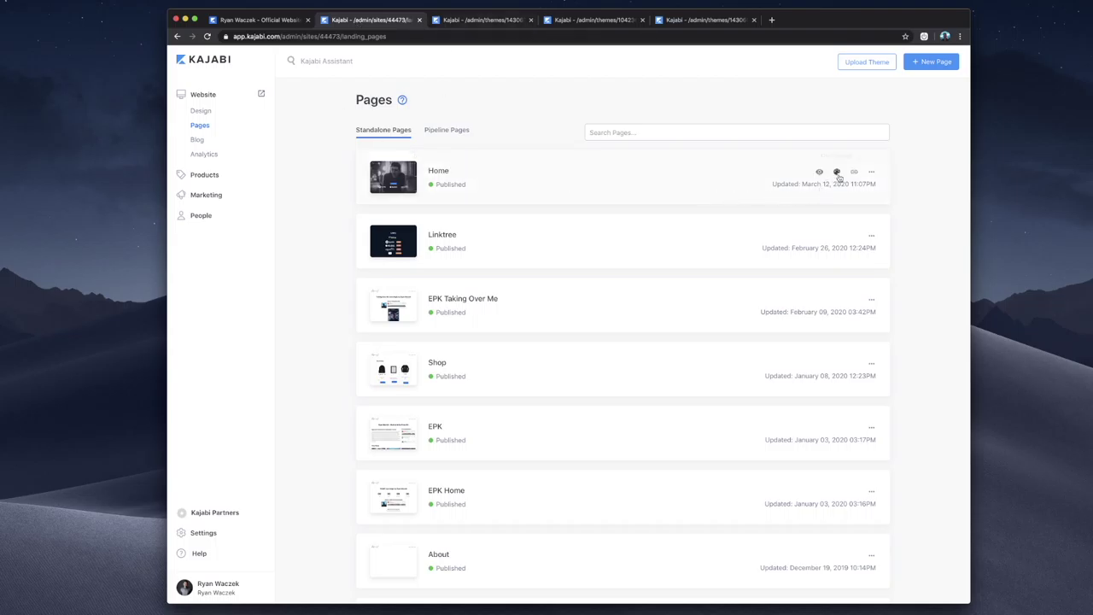
click(493, 20)
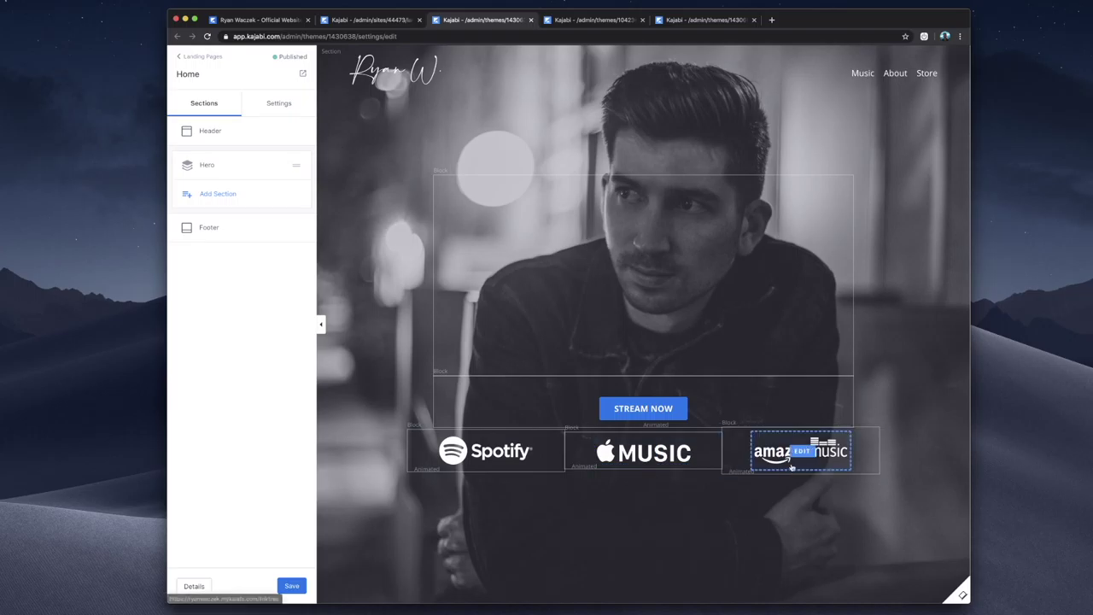
click(510, 456)
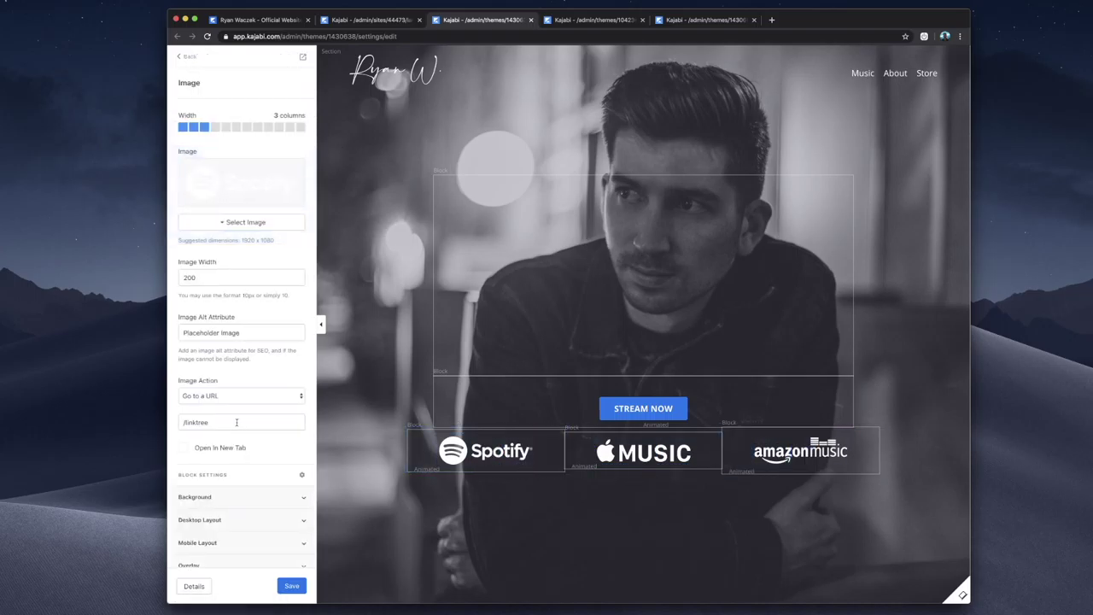
drag(226, 424, 181, 422)
click(205, 422)
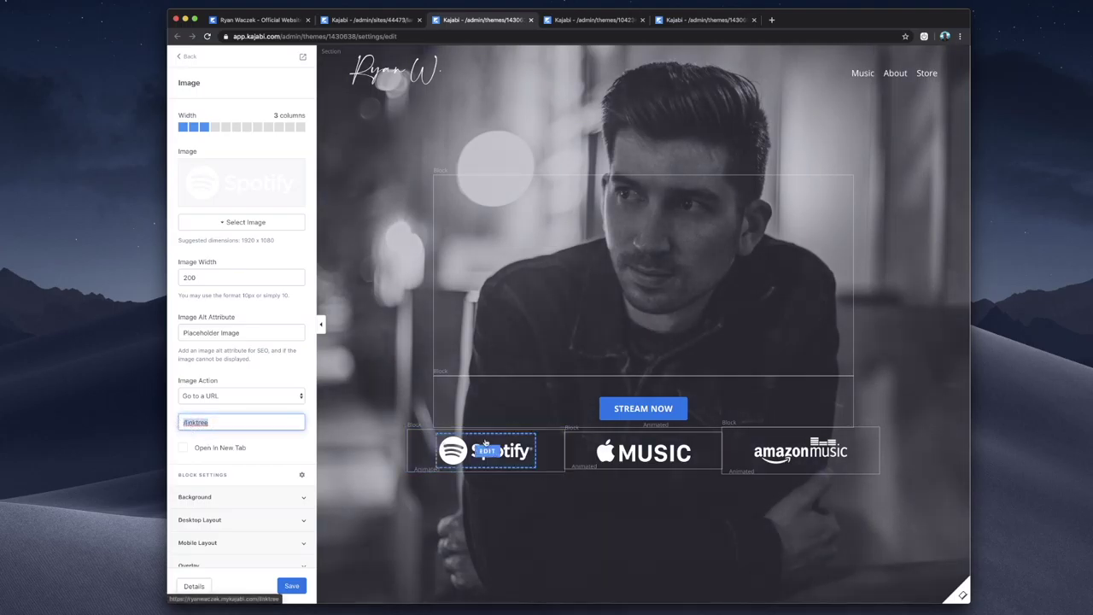
Check the link URLs of the Apple Music logo and the STREAM NOW button on the Home page.
click(622, 455)
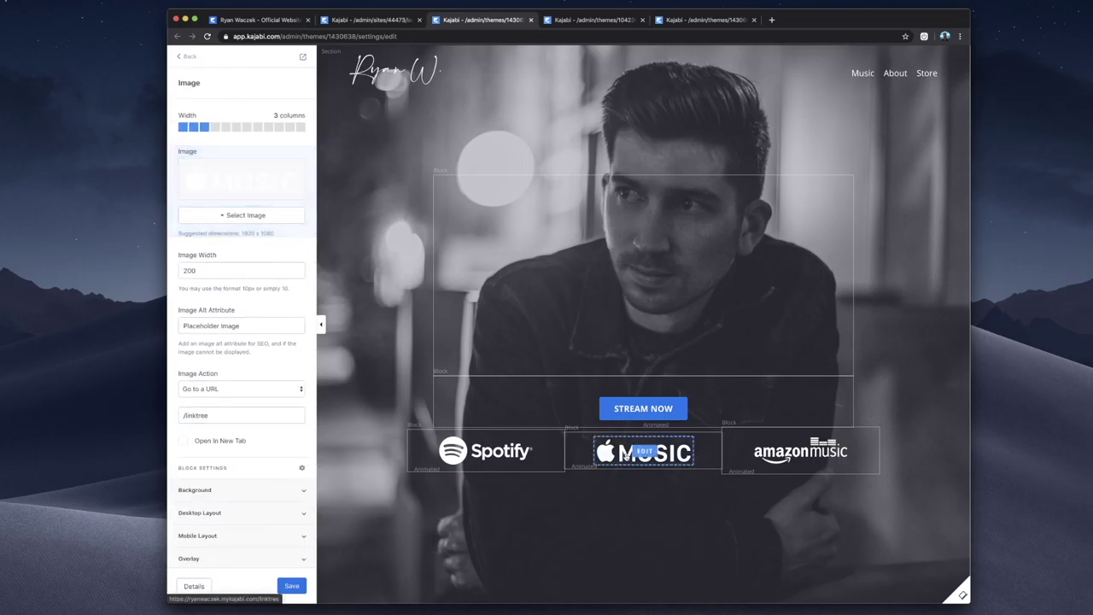
drag(242, 416, 182, 416)
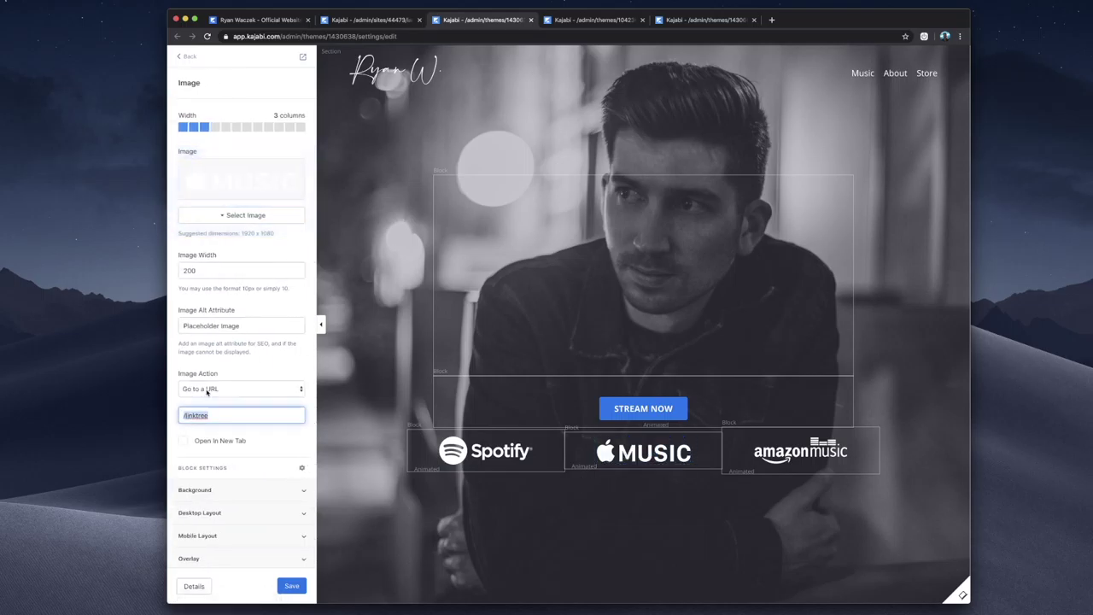
click(203, 420)
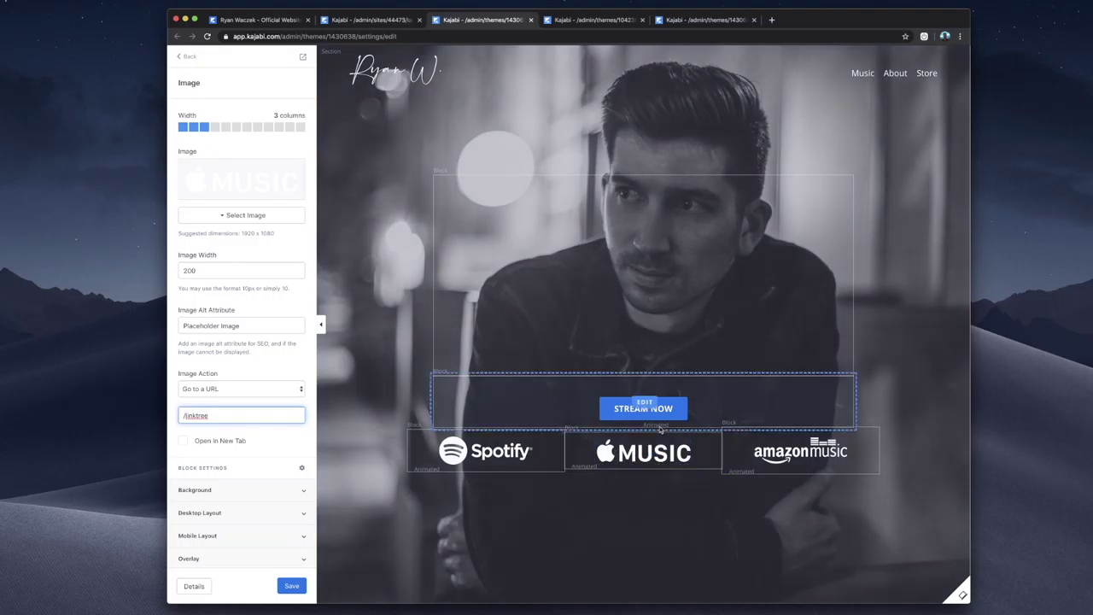
click(627, 415)
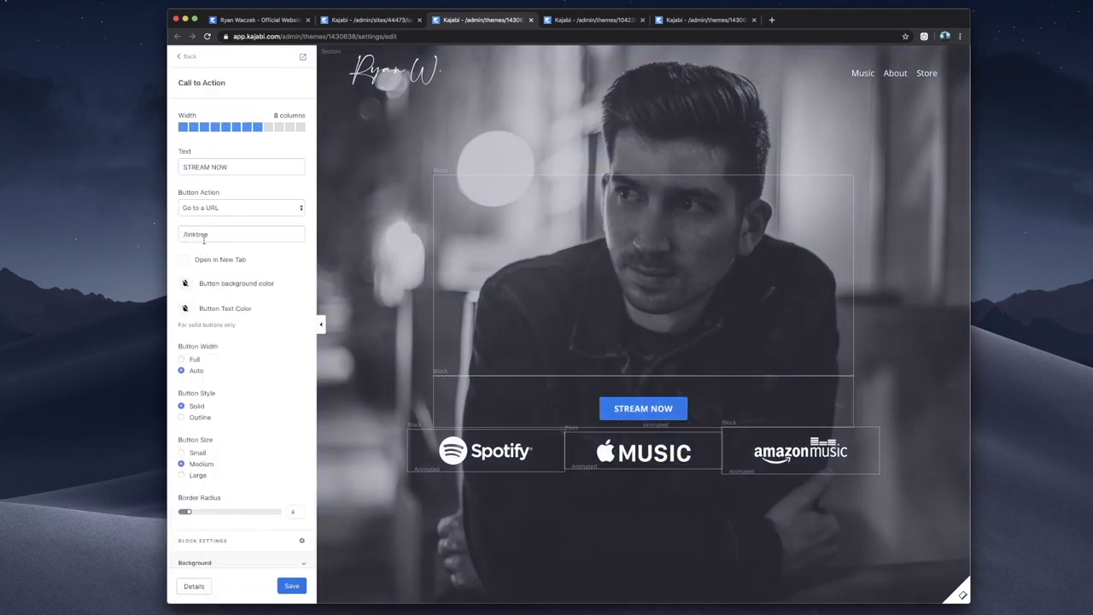
Go to the Linktree page editor and inspect the link settings of the Spotify, Apple Music, Amazon Music and YouTube logos.
click(593, 21)
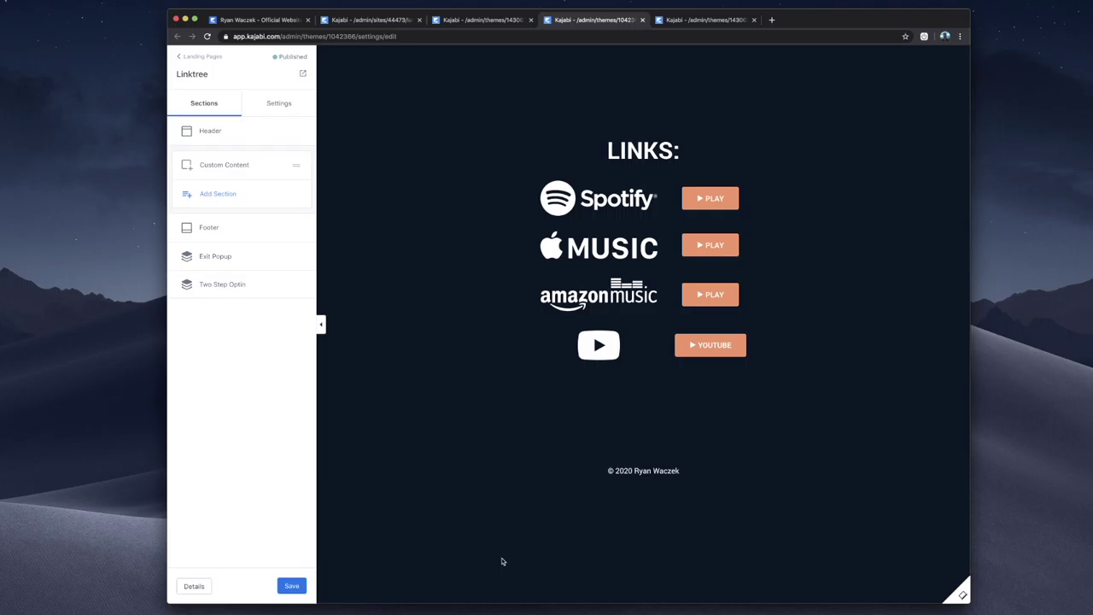
click(600, 203)
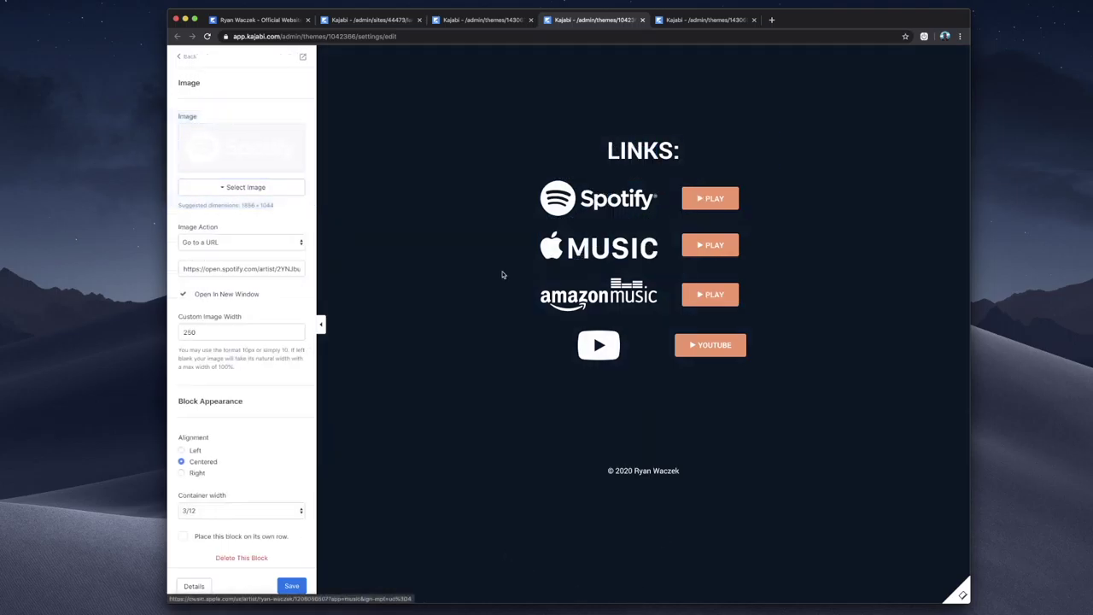
drag(184, 268, 291, 269)
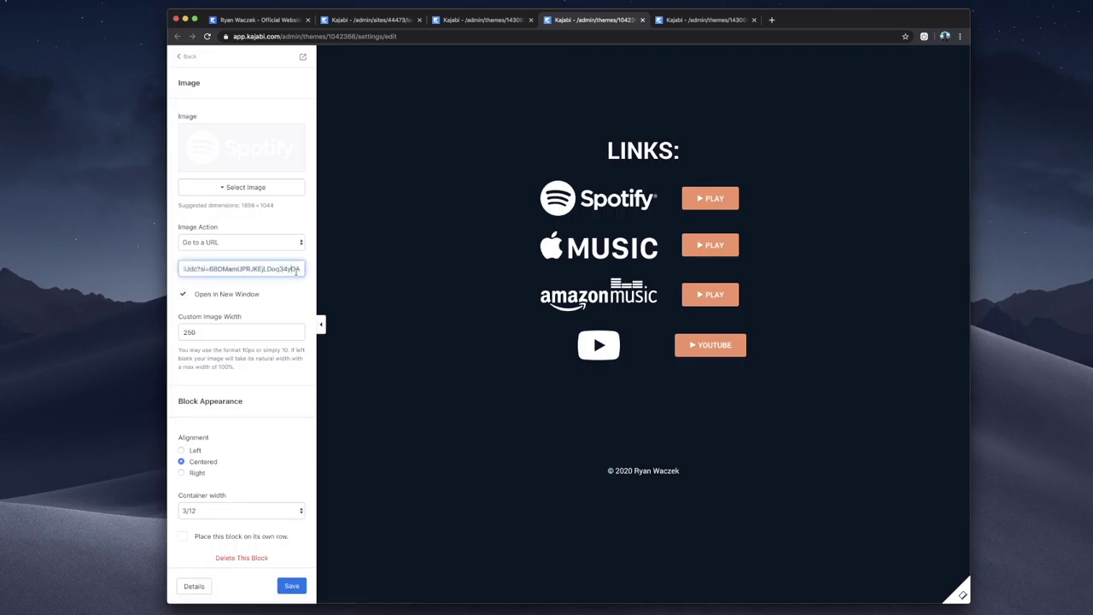
click(598, 246)
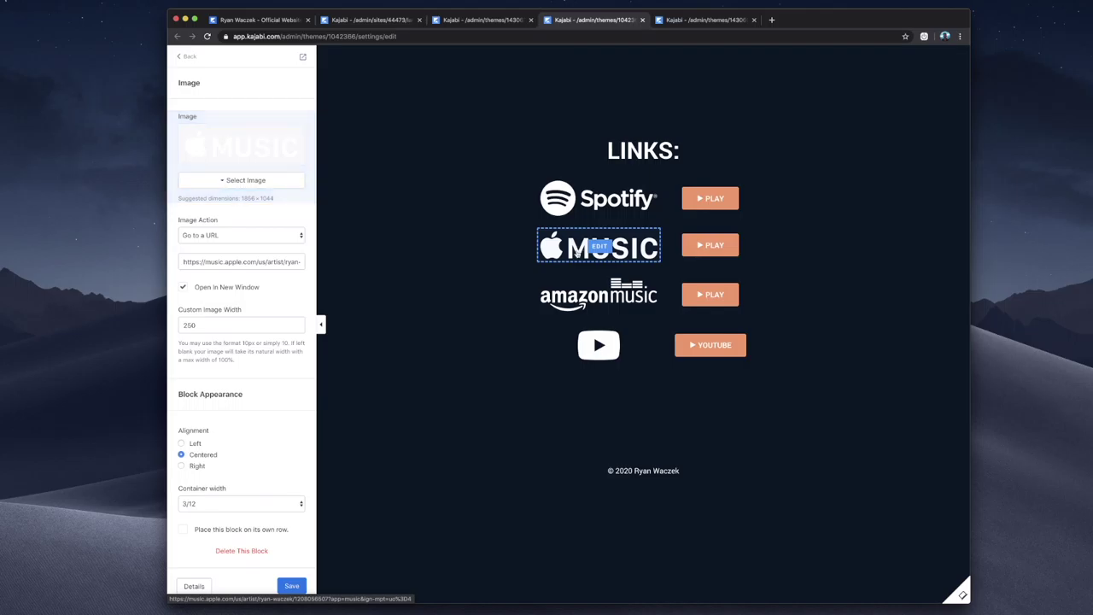
drag(205, 262, 315, 268)
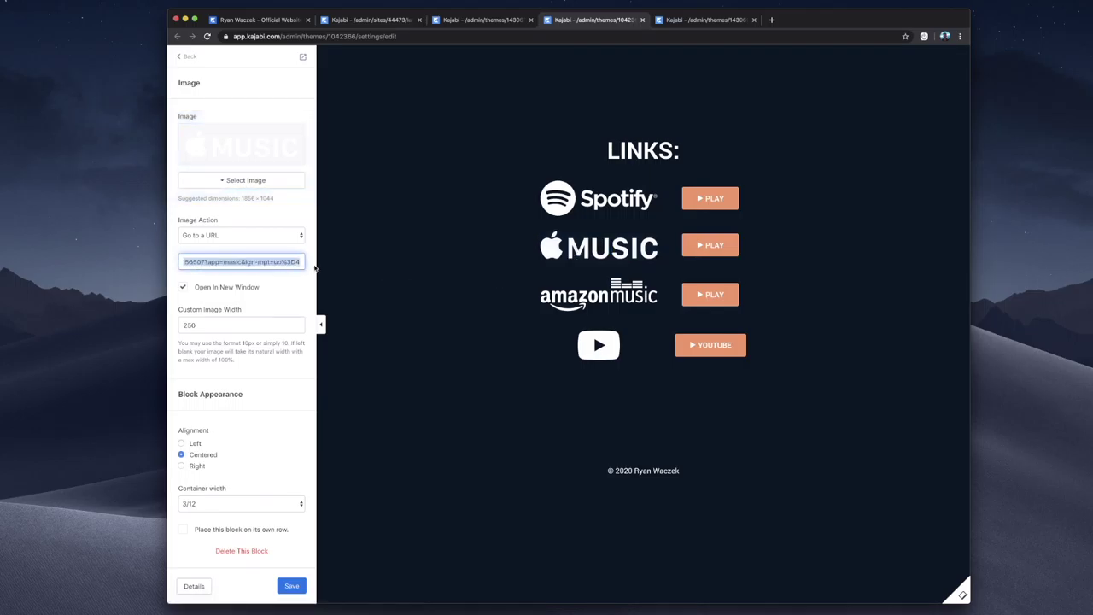
click(597, 295)
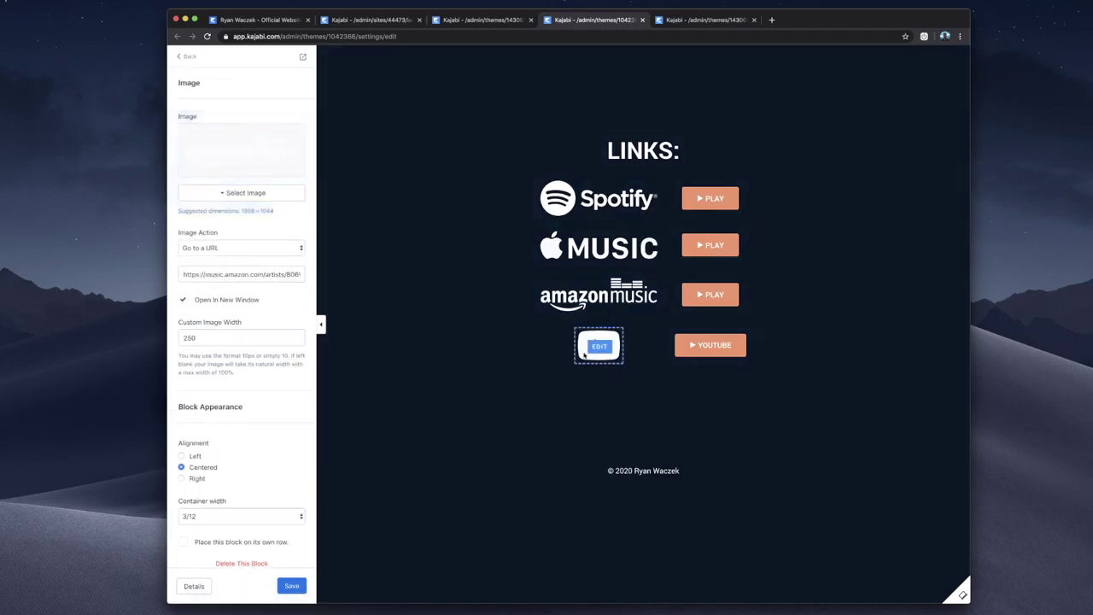
click(584, 354)
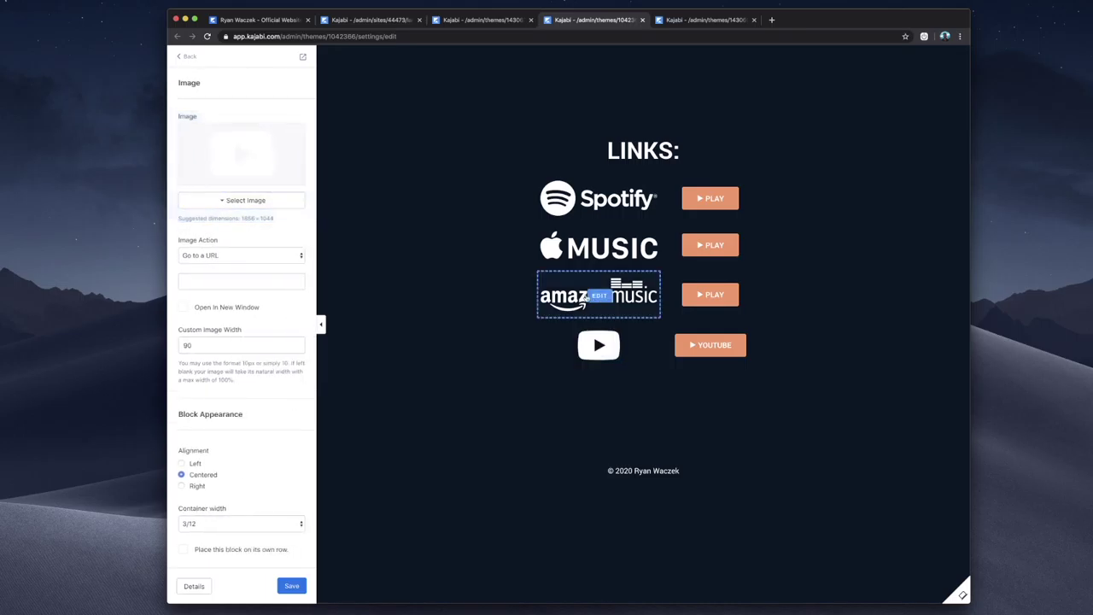
Compare the link settings of the Spotify logo with those of the PLAY button beside it.
click(570, 210)
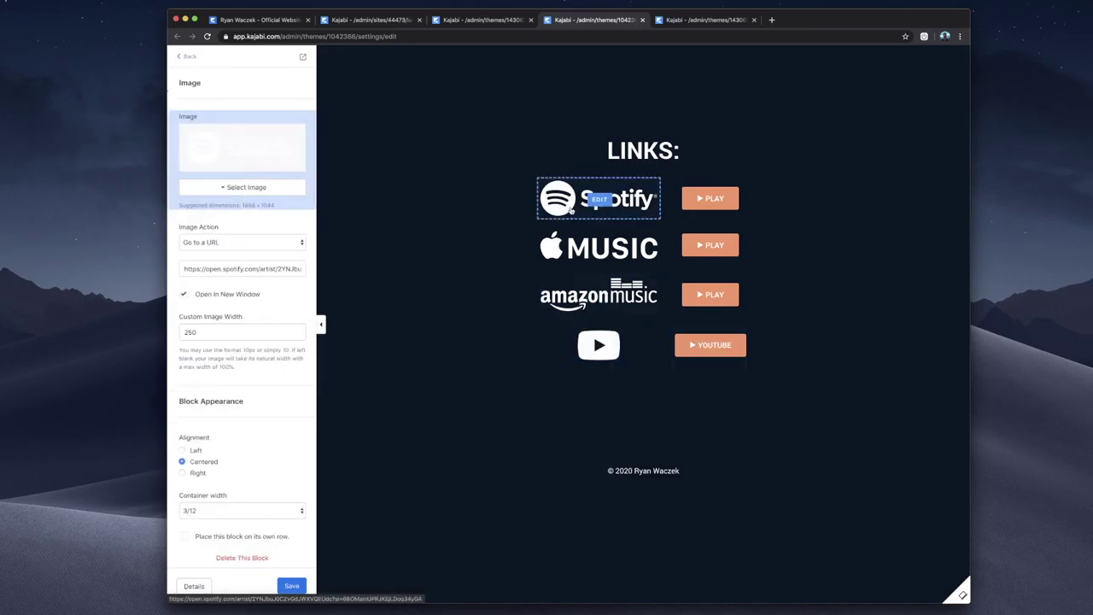
click(698, 209)
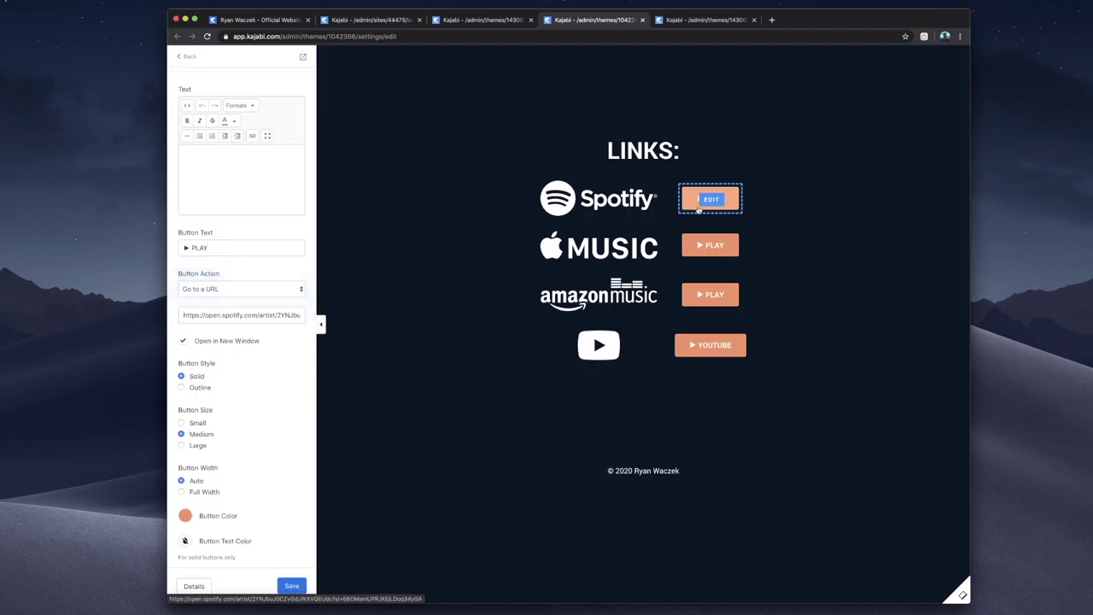
click(628, 208)
click(696, 208)
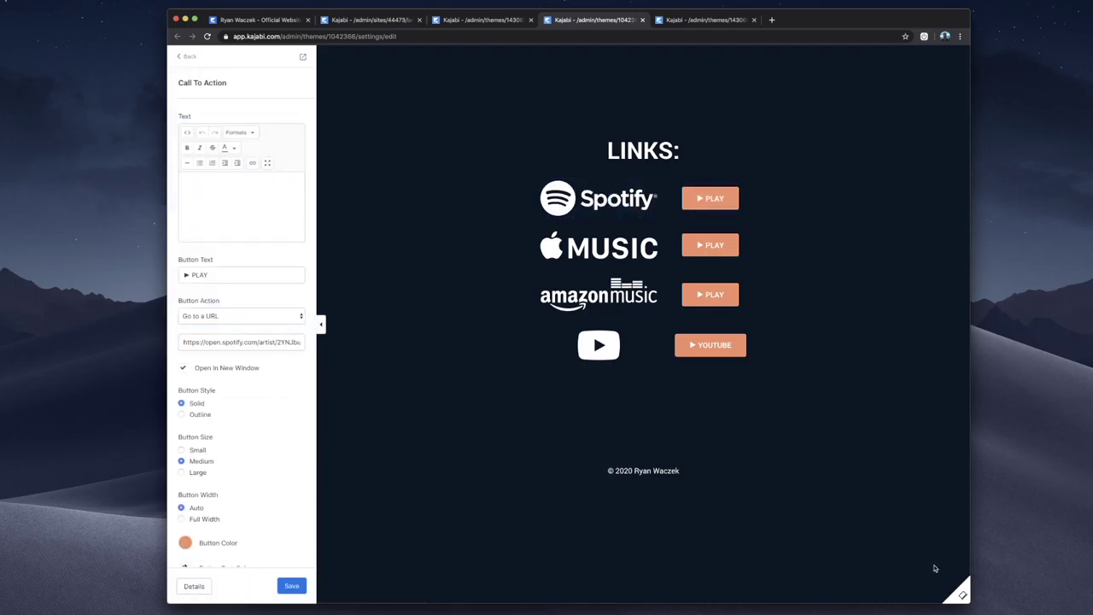
Preview the whole Linktree page in the mobile layout and return to the desktop layout.
click(962, 595)
click(912, 589)
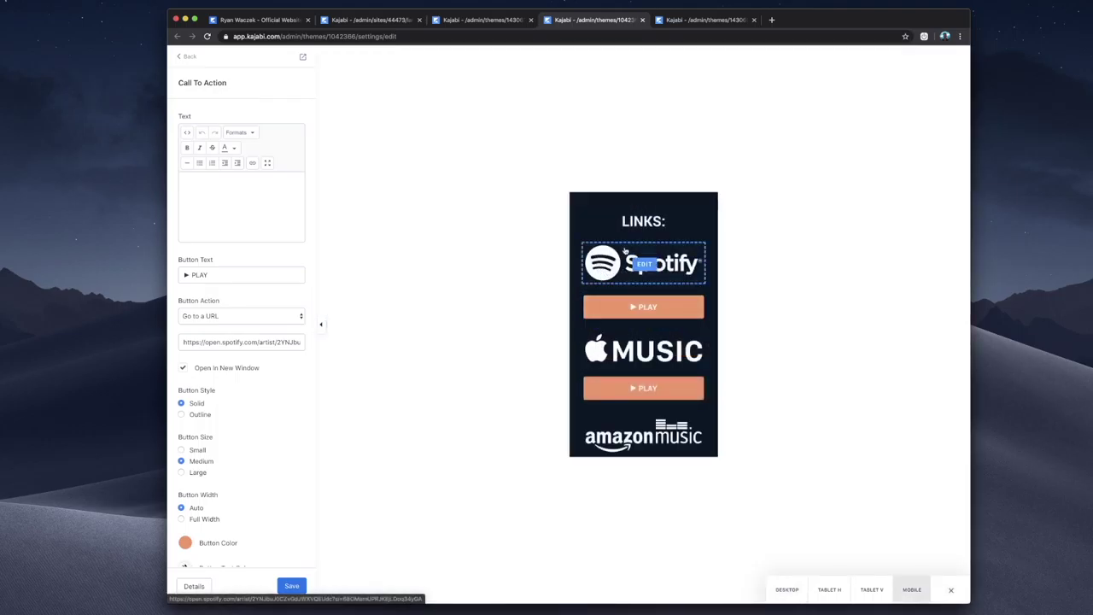
scroll(627, 274, down, 3)
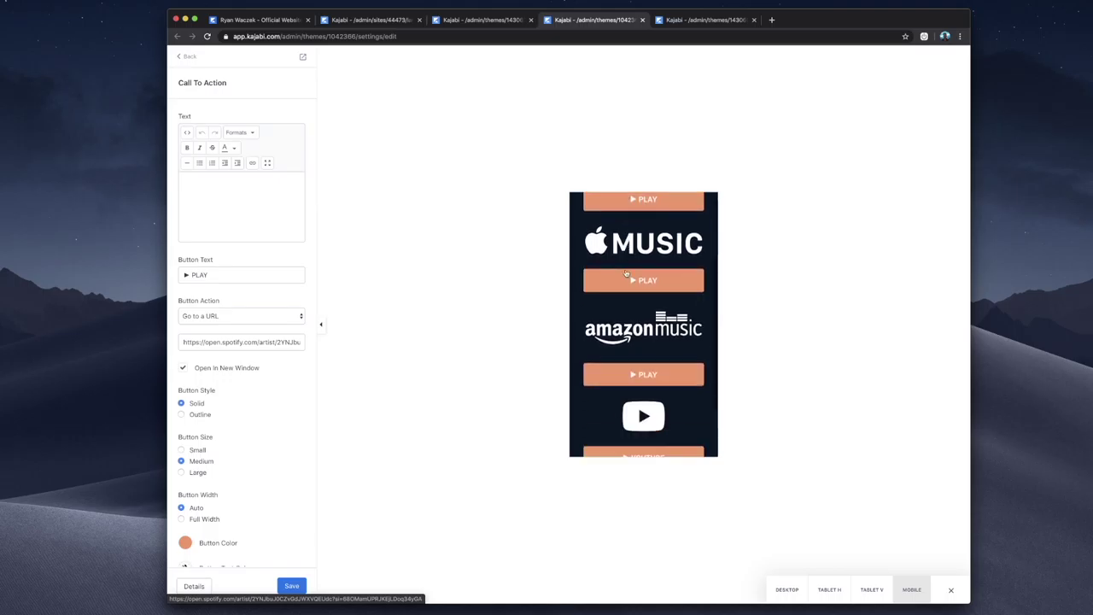
scroll(627, 273, up, 3)
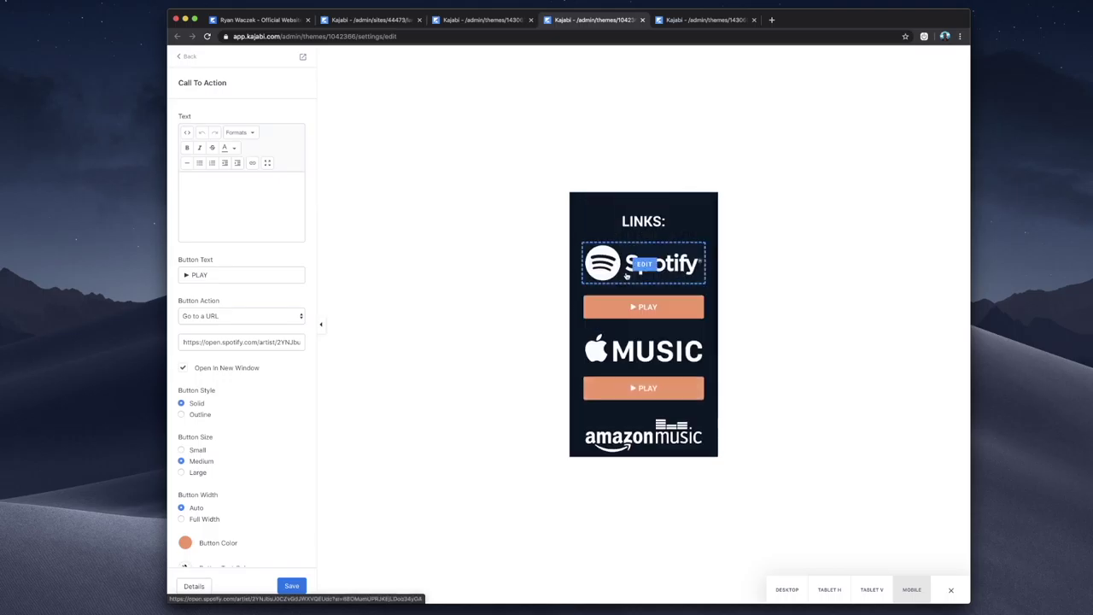
click(793, 597)
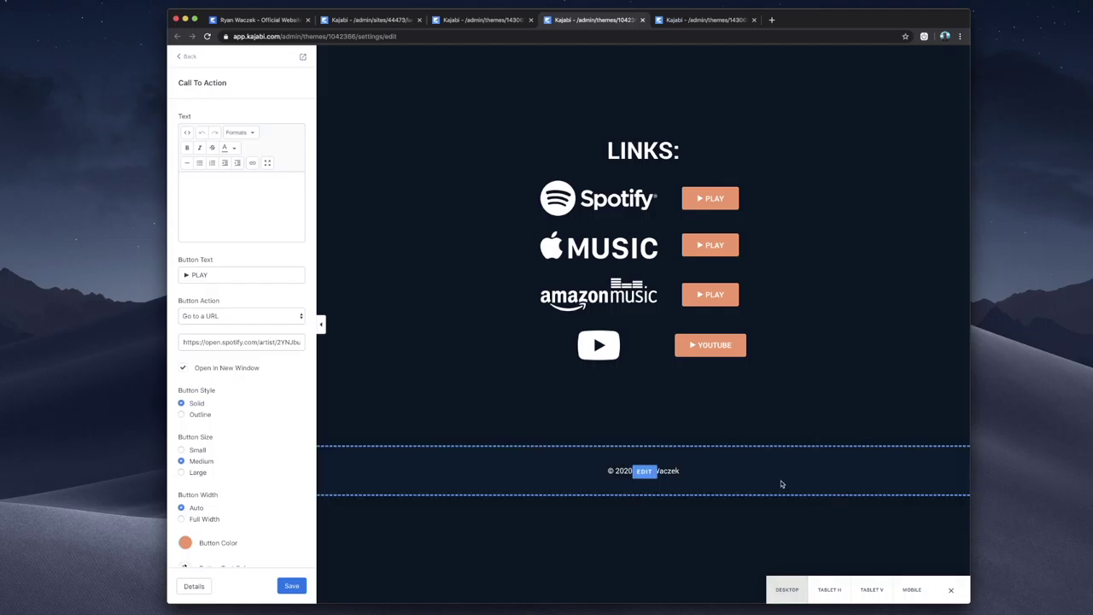
Review the streaming logos on the Home page again and return to the Linktree page.
click(484, 19)
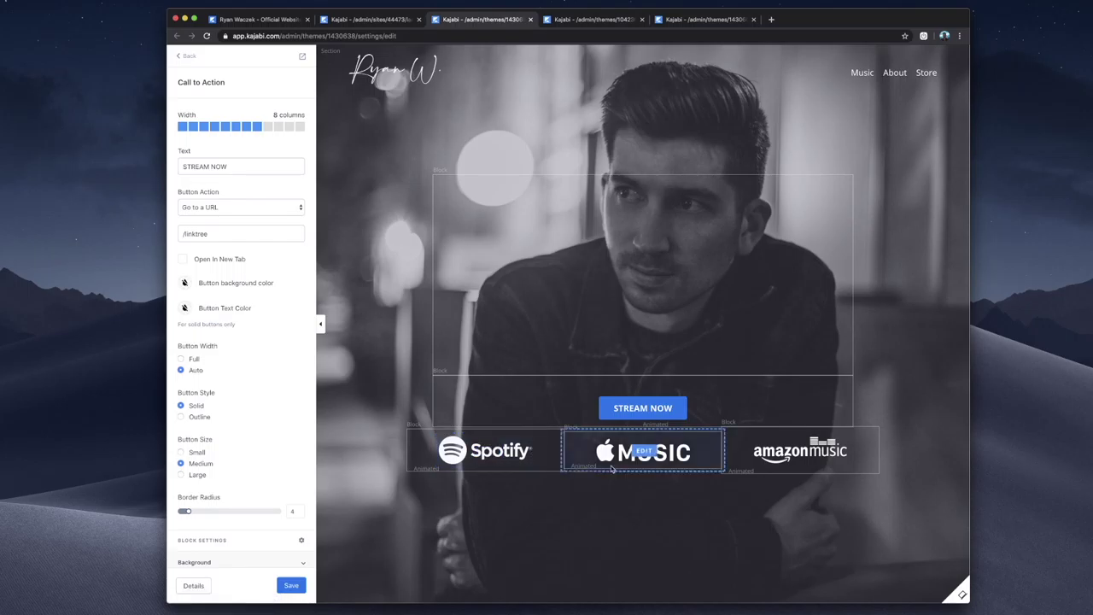
click(584, 21)
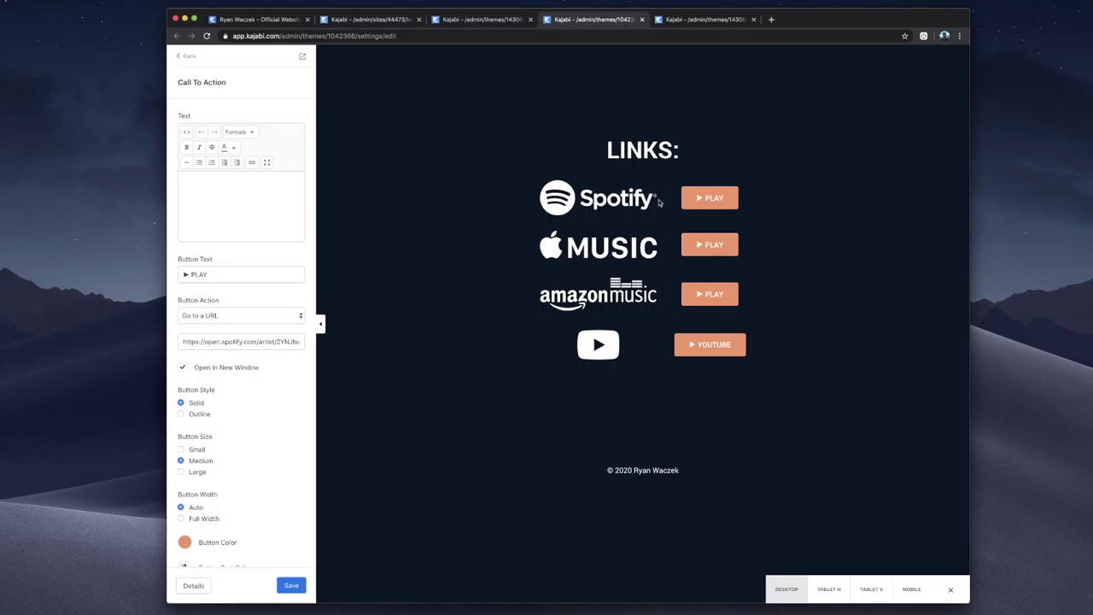
Go to the Shop page editor and examine the custom code behind the Cuffed Beanie product block.
click(700, 21)
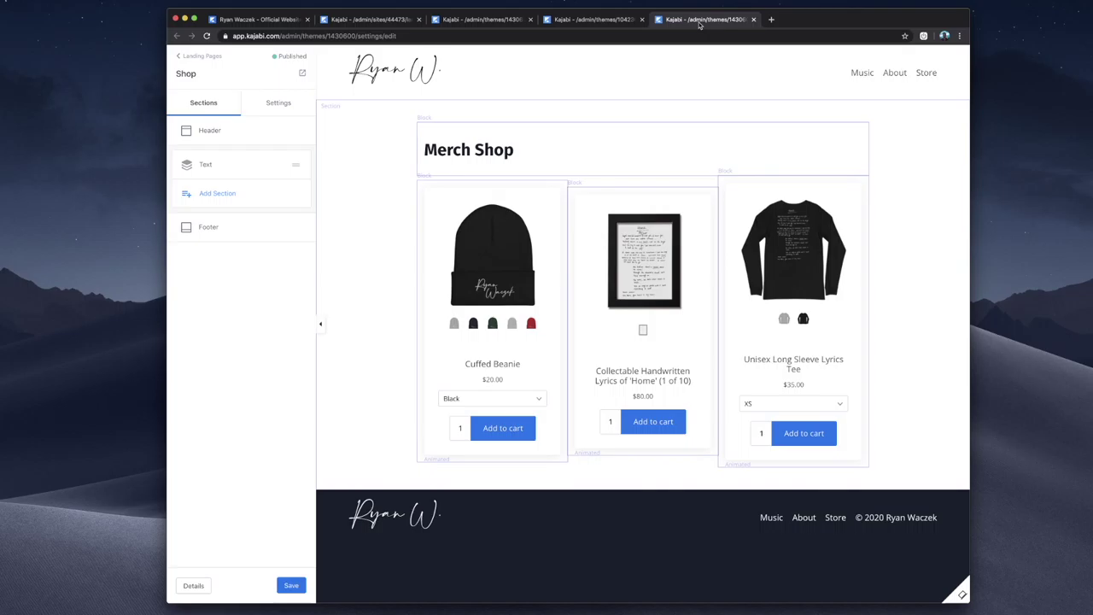
click(448, 273)
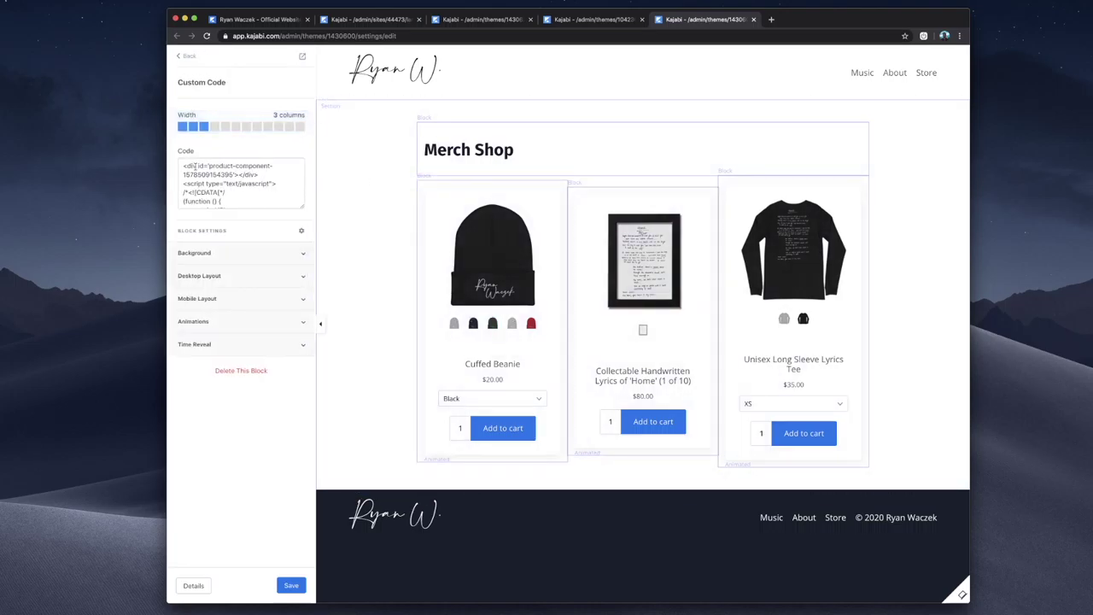
drag(194, 166, 334, 185)
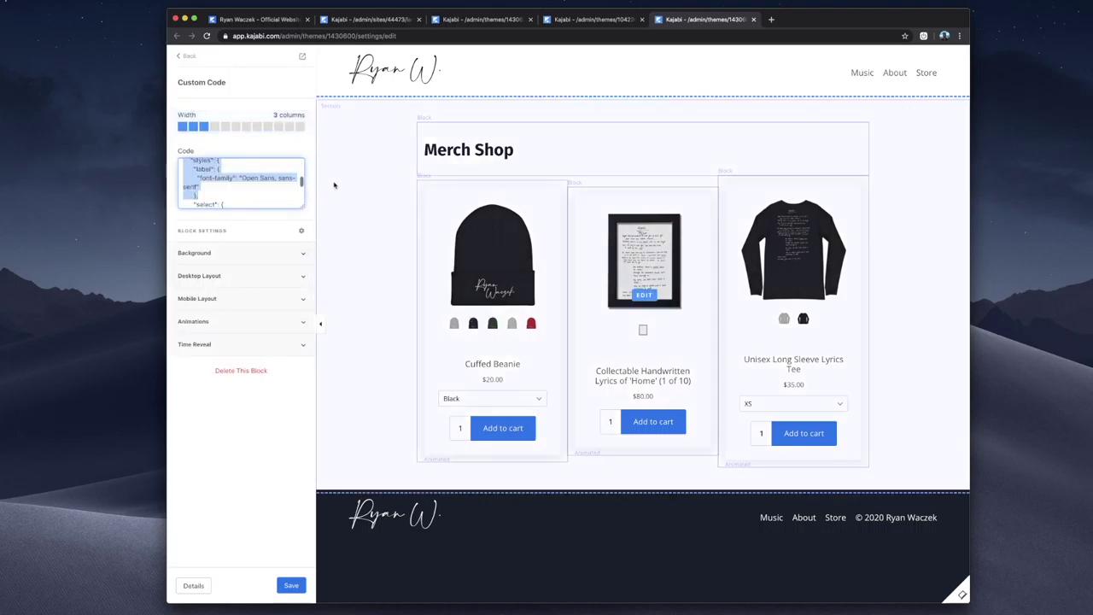
click(333, 185)
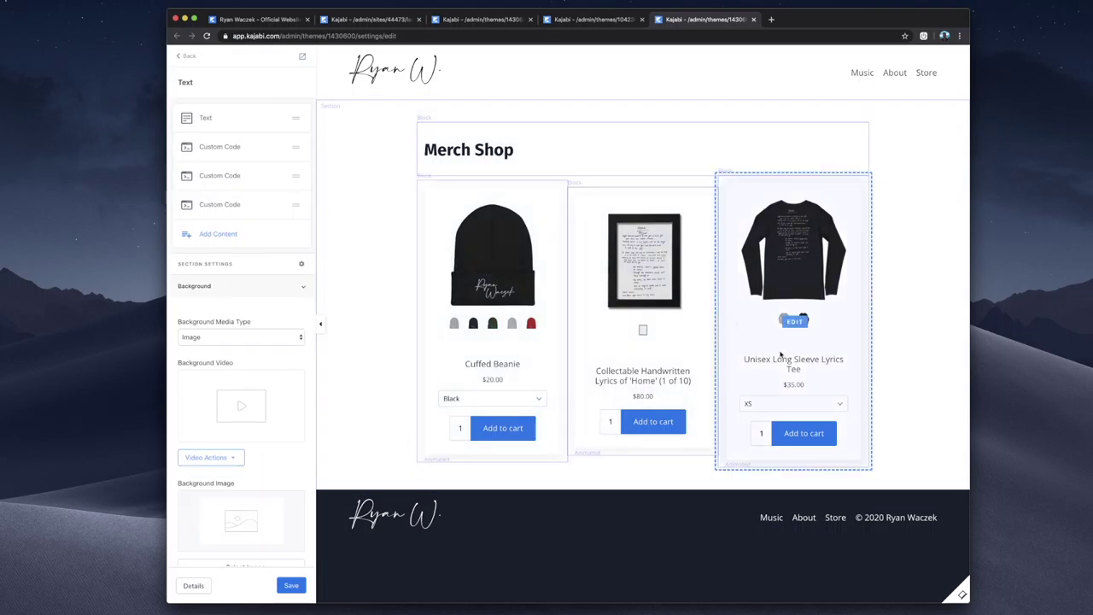
Preview the Shop page in a separate tab and add the Cuffed Beanie in Navy to the cart.
click(301, 56)
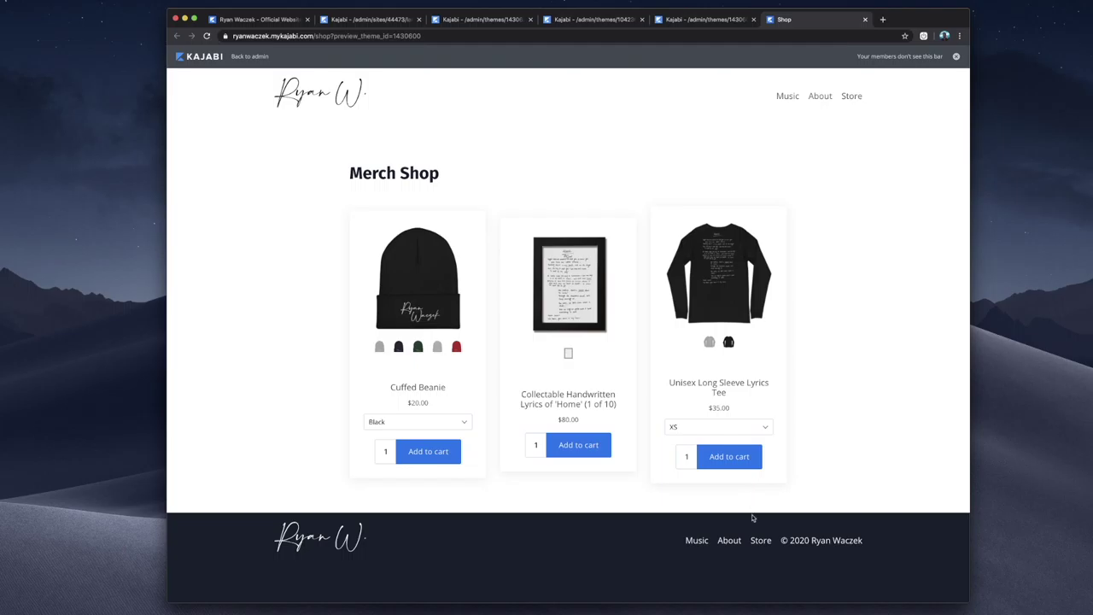
click(402, 420)
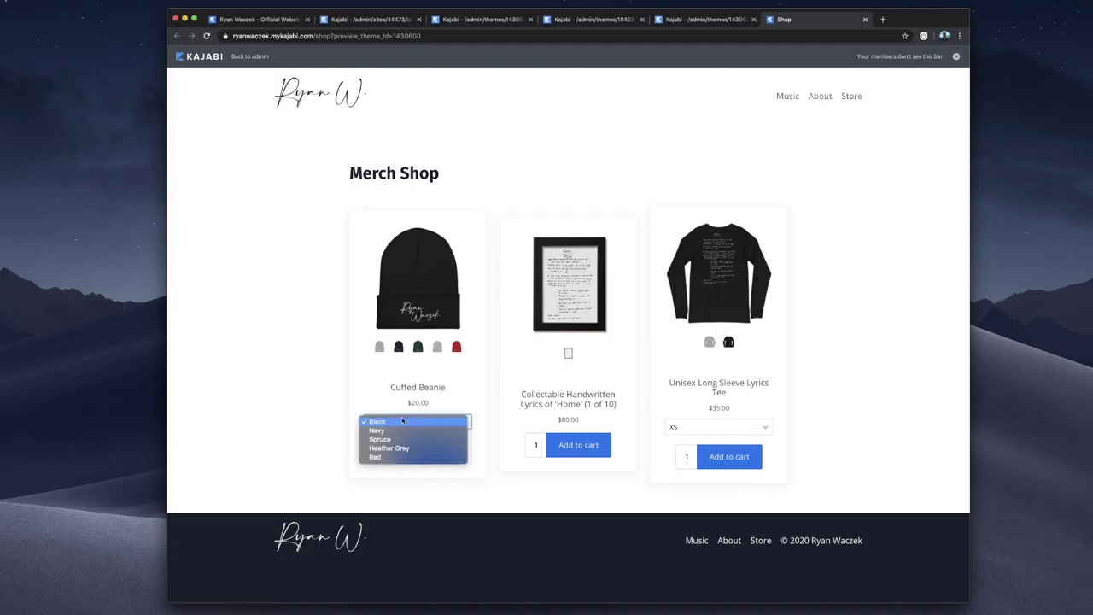
click(404, 430)
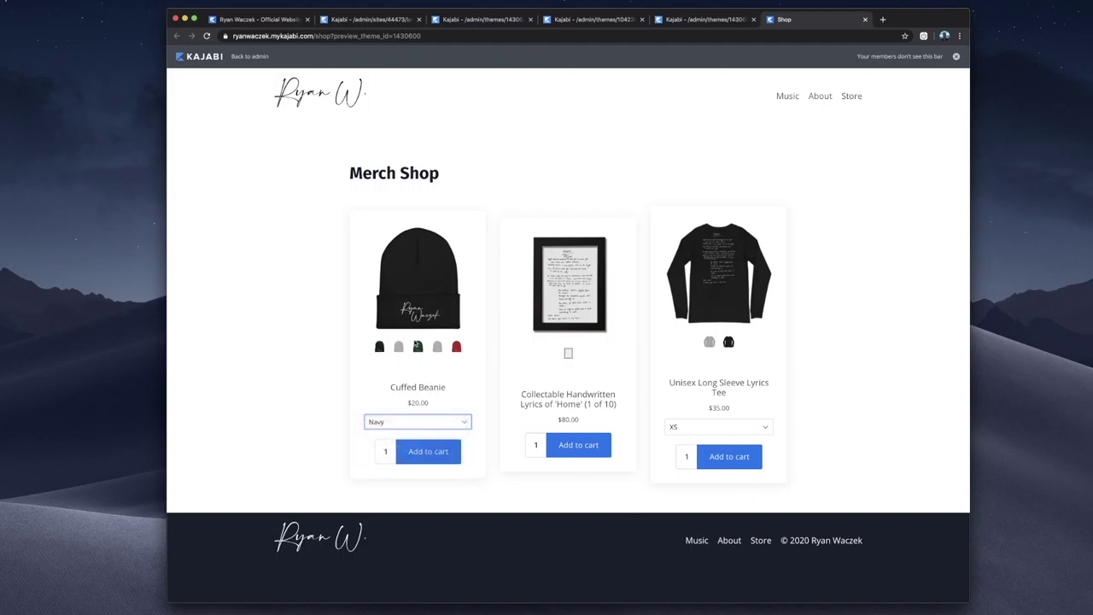
click(428, 452)
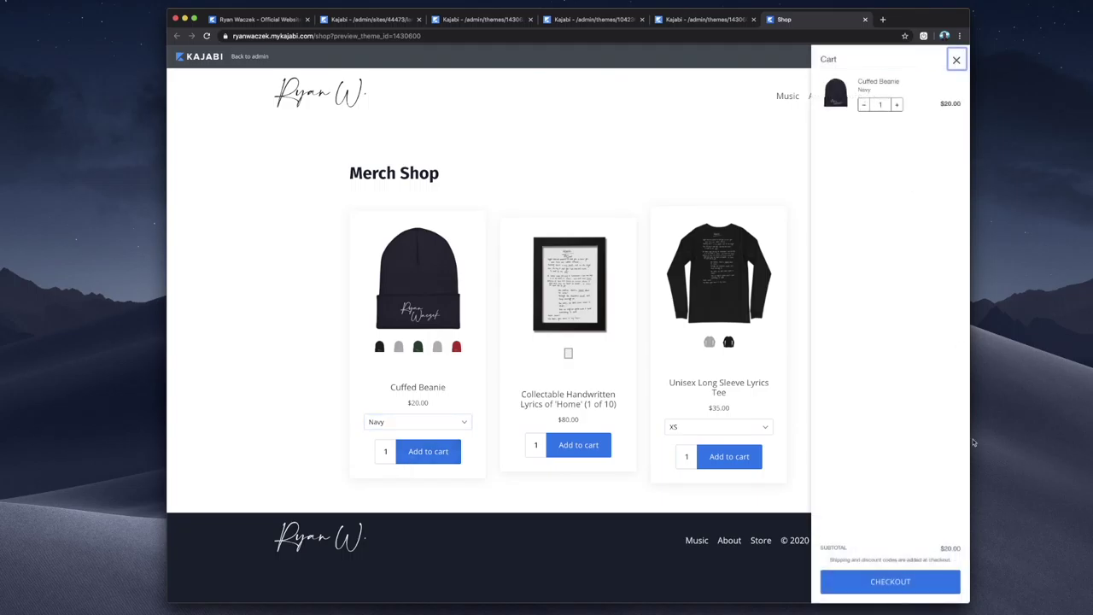
Start the checkout for the cart and look over its express payment options and contact section.
click(911, 589)
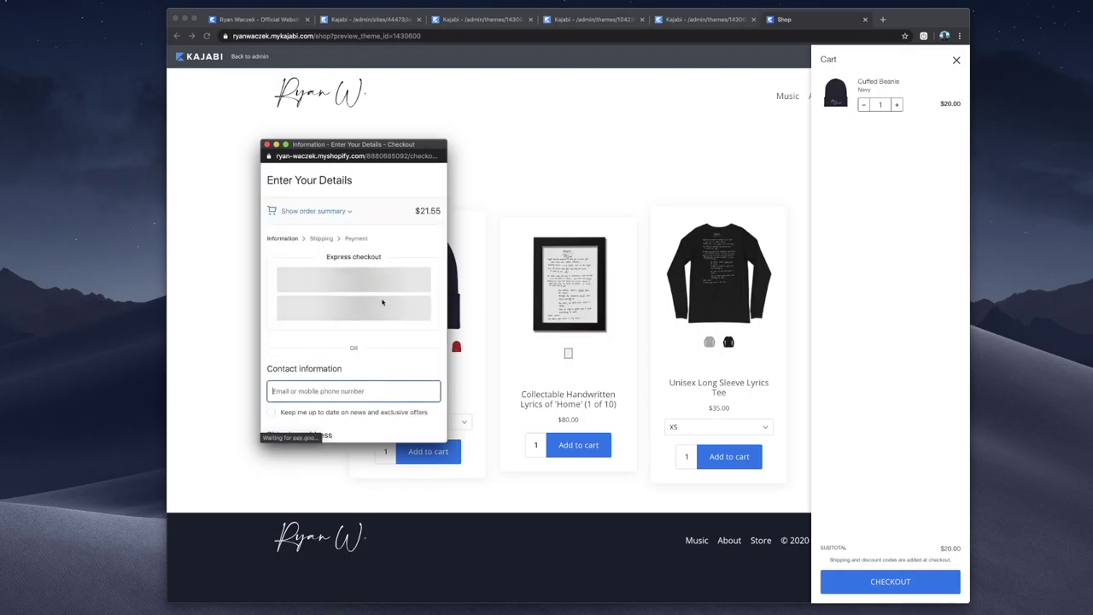
scroll(378, 333, down, 1)
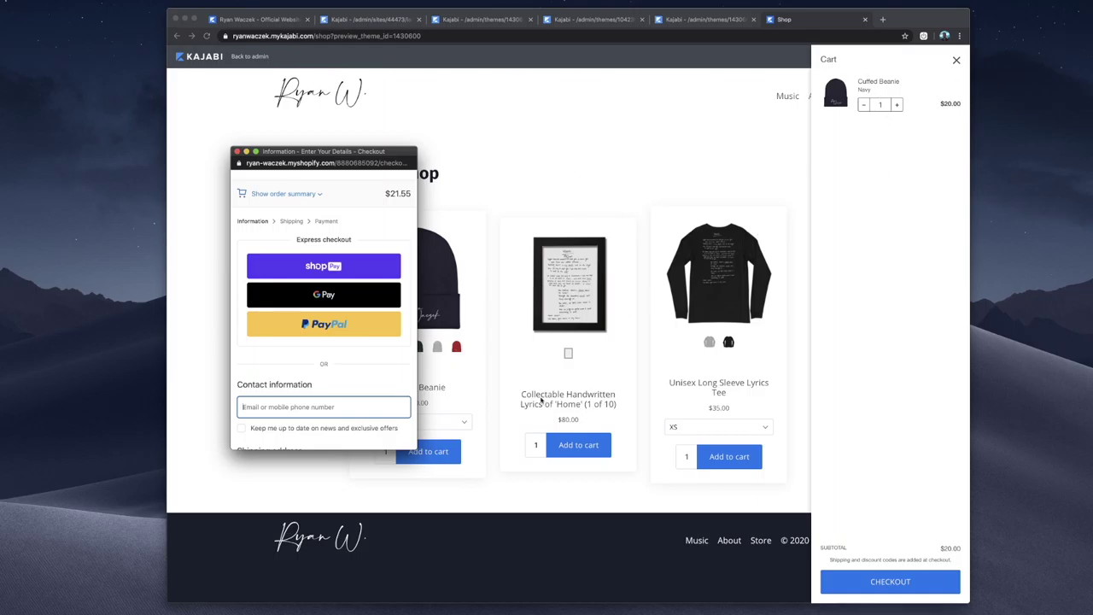
scroll(290, 408, up, 1)
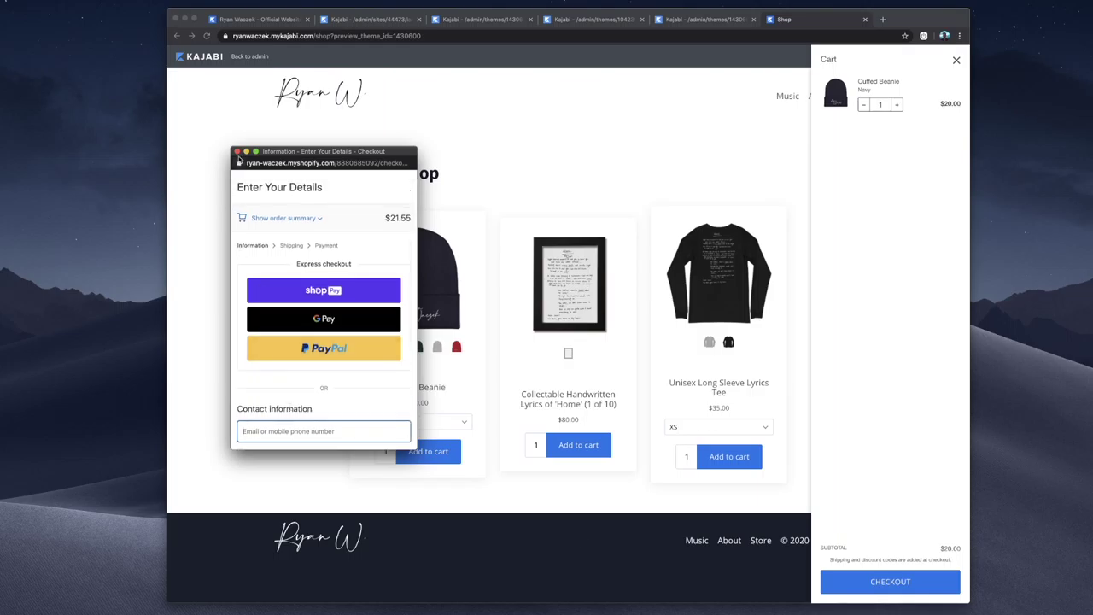
Close the checkout window and the cart on the Shop preview, and return to the Shop page editor.
click(237, 151)
click(957, 59)
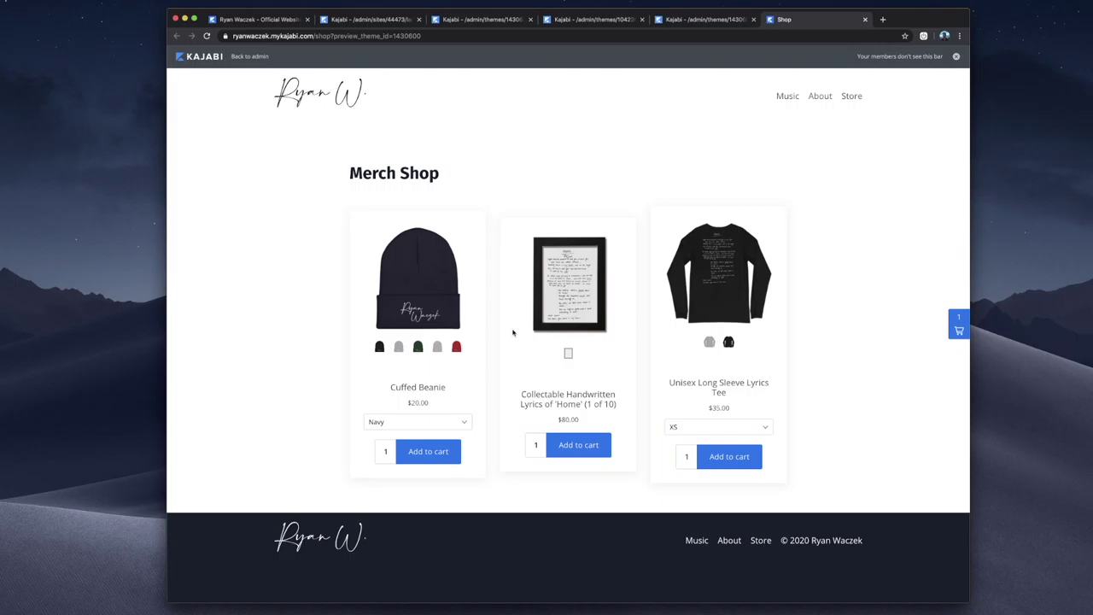
click(696, 19)
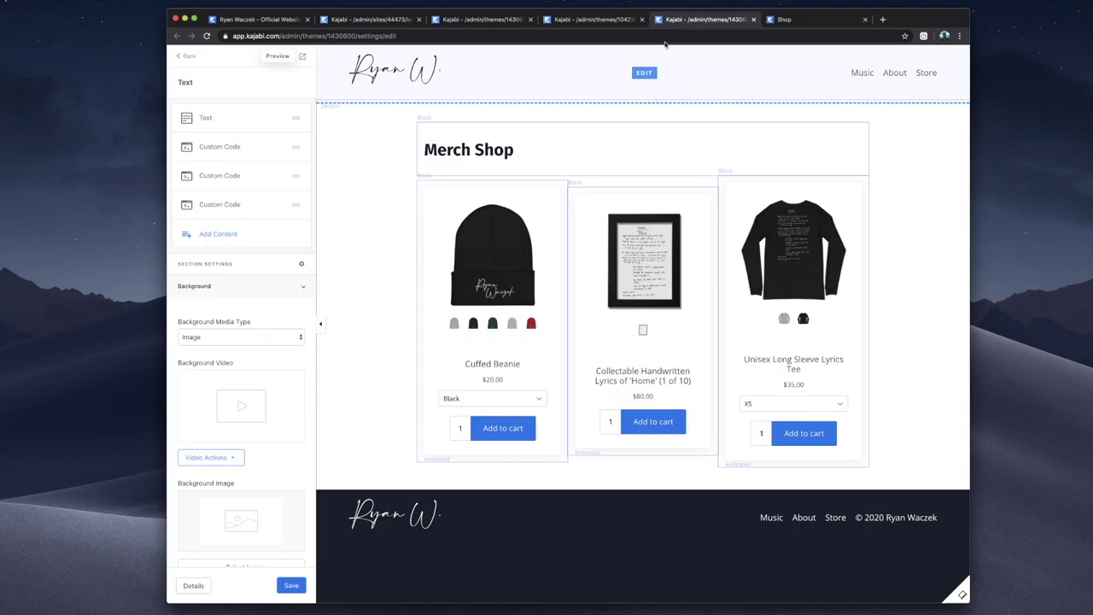
Review the Linktree links and the Home page's STREAM NOW section in their editors, and go back to the Shop page editor.
click(602, 20)
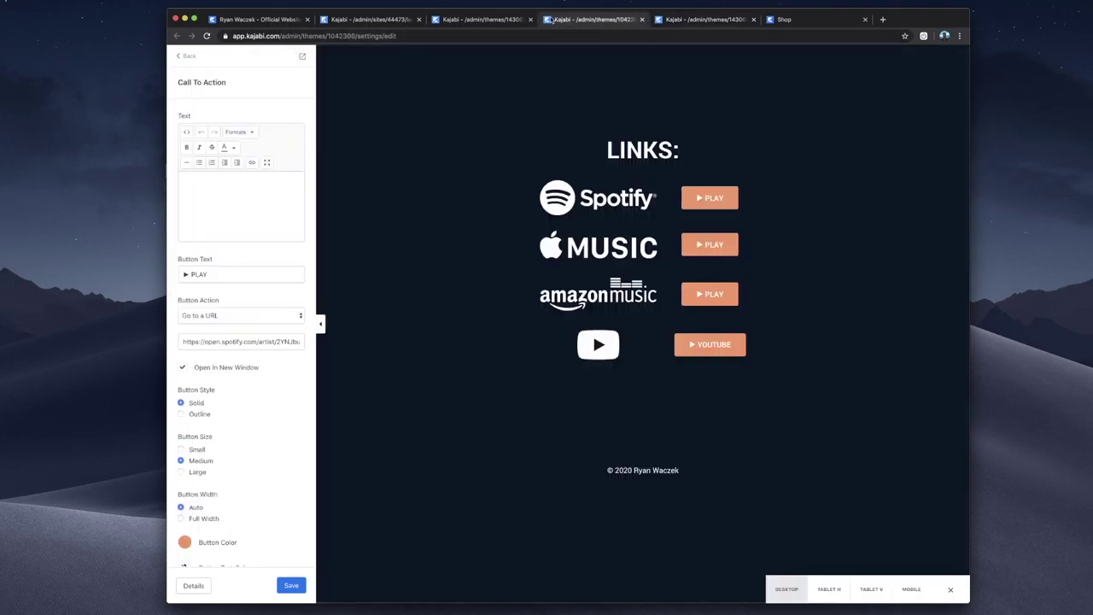
click(495, 19)
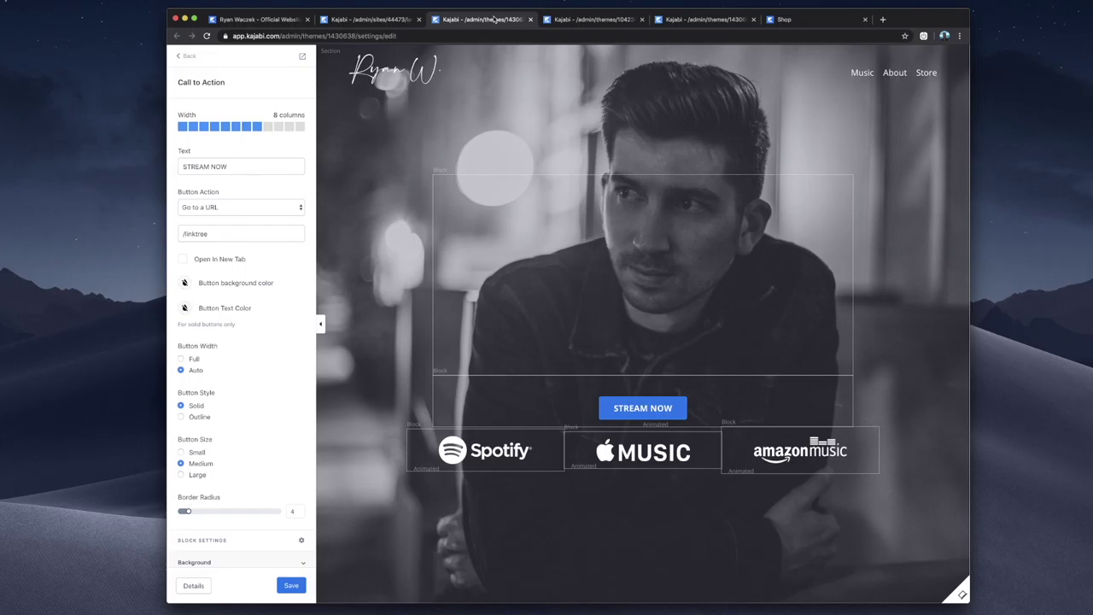
click(695, 21)
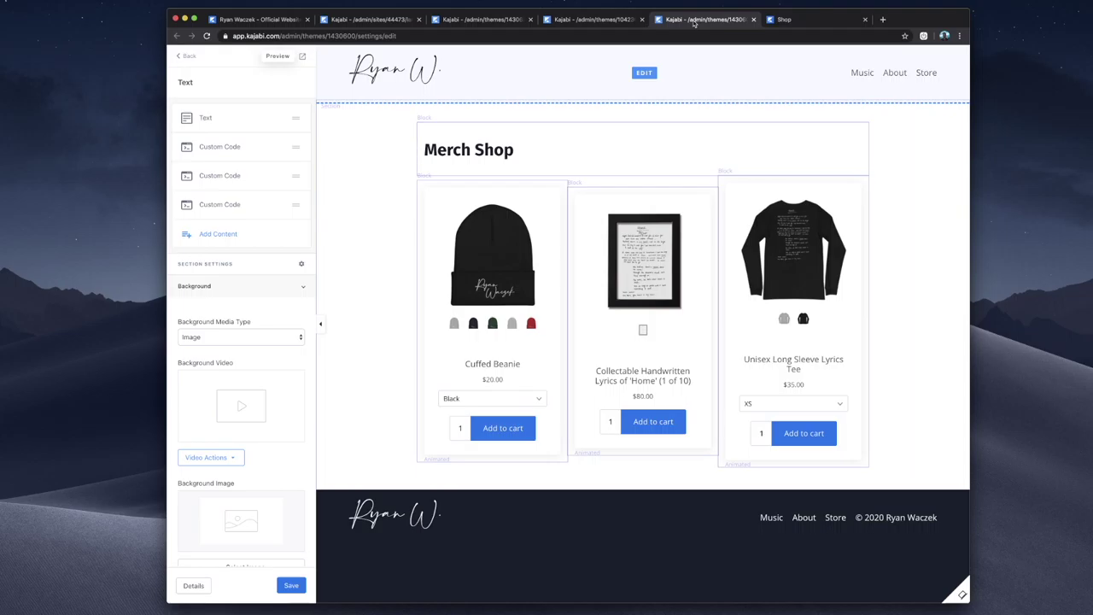
Look over the site's standalone Pages list, revisit the Shop preview, and return to the list.
click(339, 24)
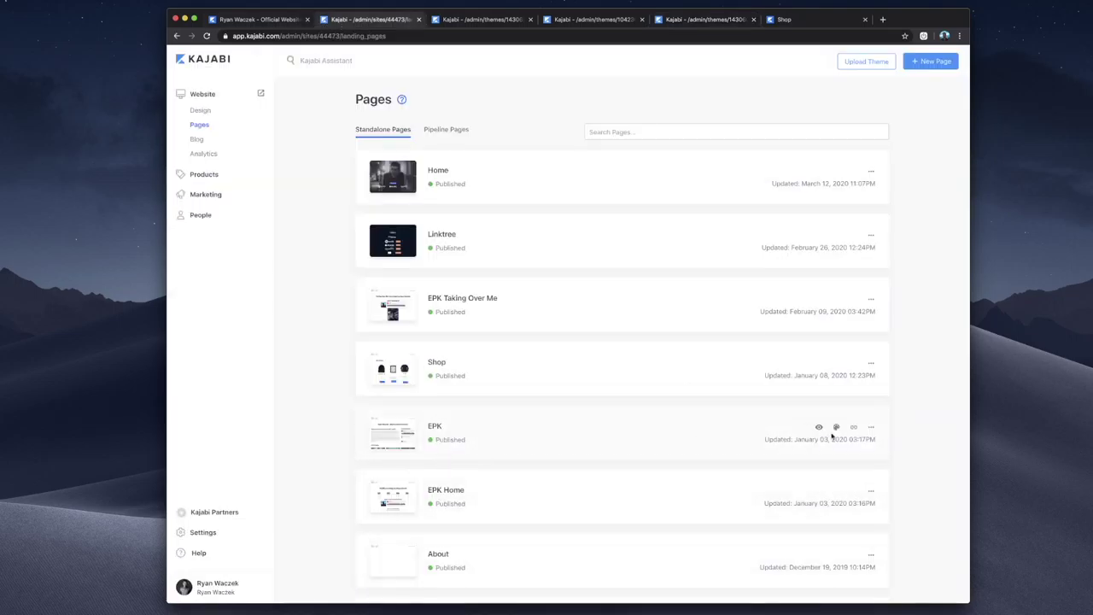
click(773, 20)
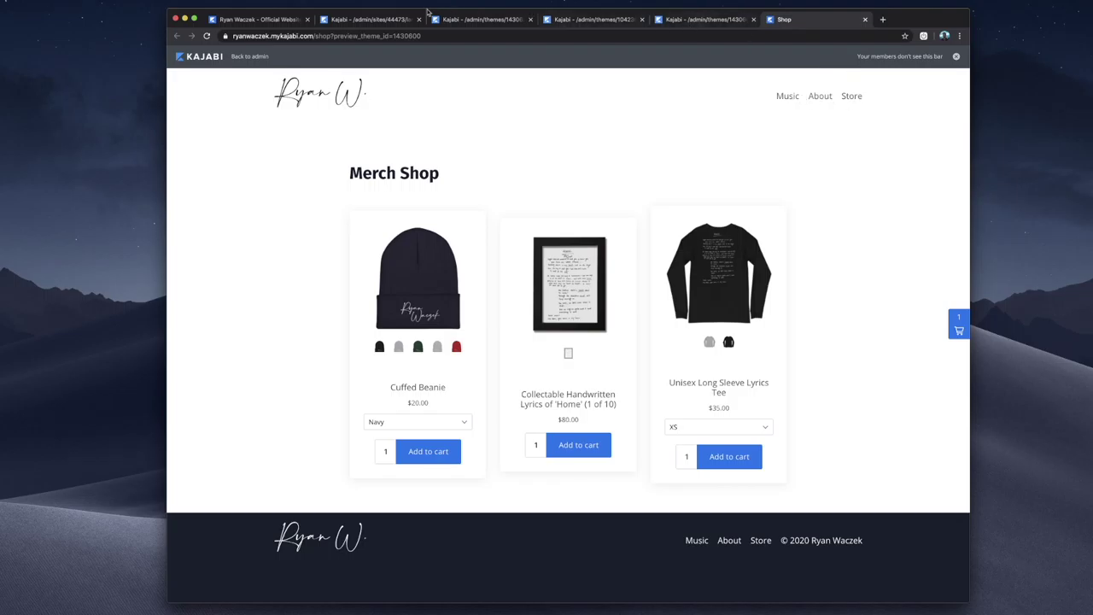
click(381, 20)
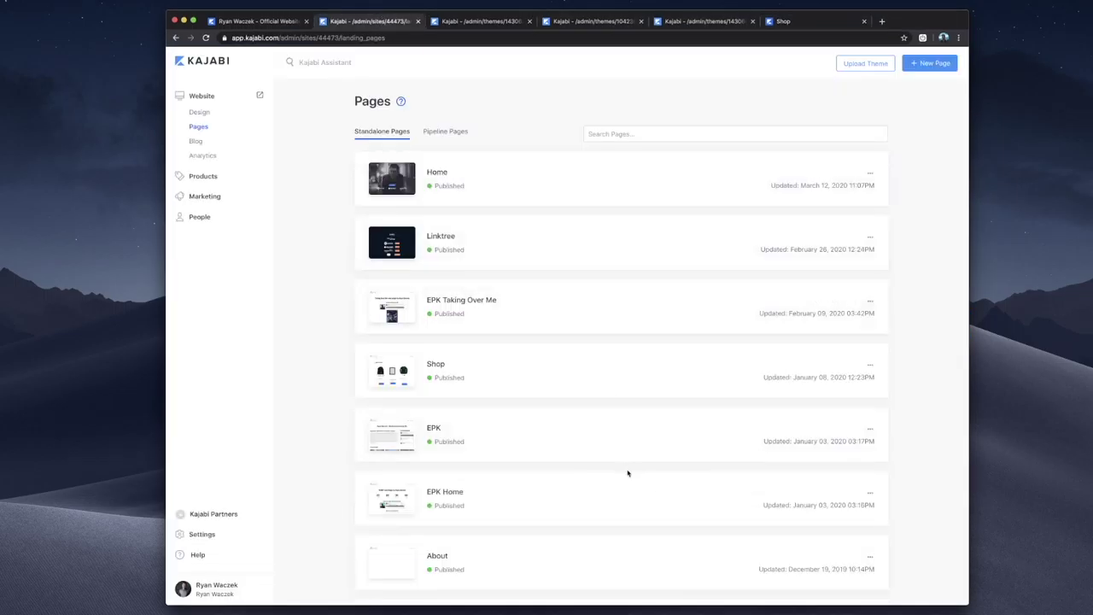
Preview the EPK page, look through its artist bio, press photos, videos and contact section, and return to the Home page editor.
click(818, 428)
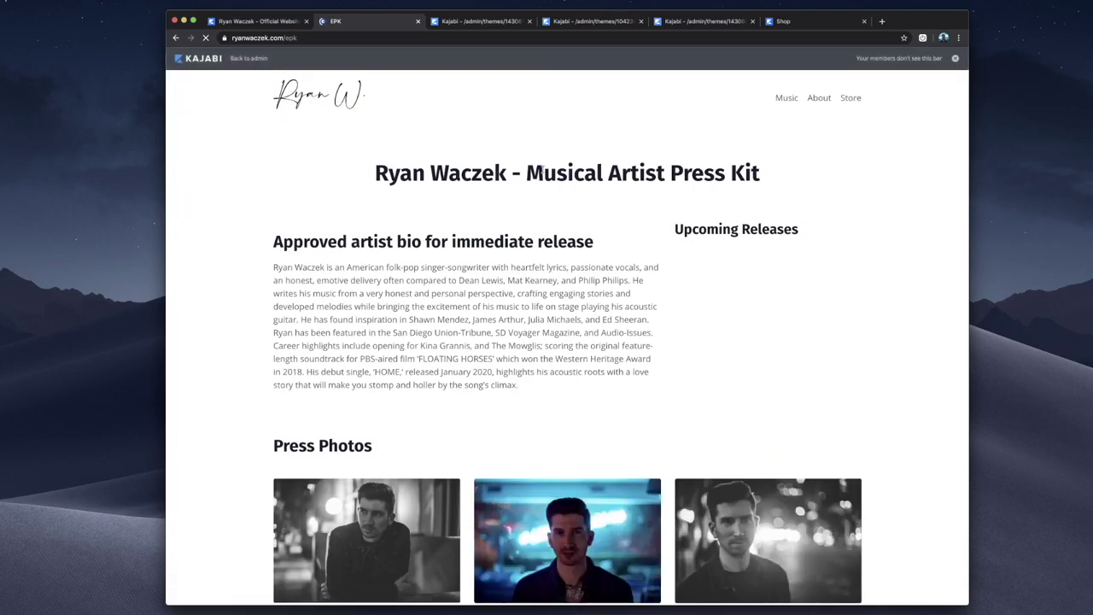
scroll(505, 260, down, 5)
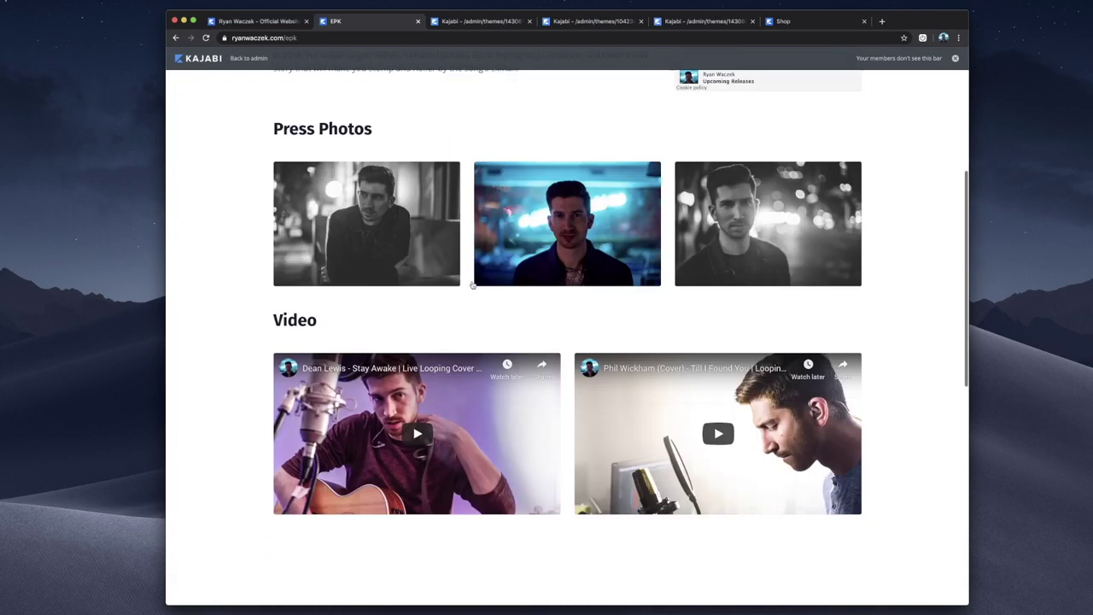
scroll(620, 339, down, 5)
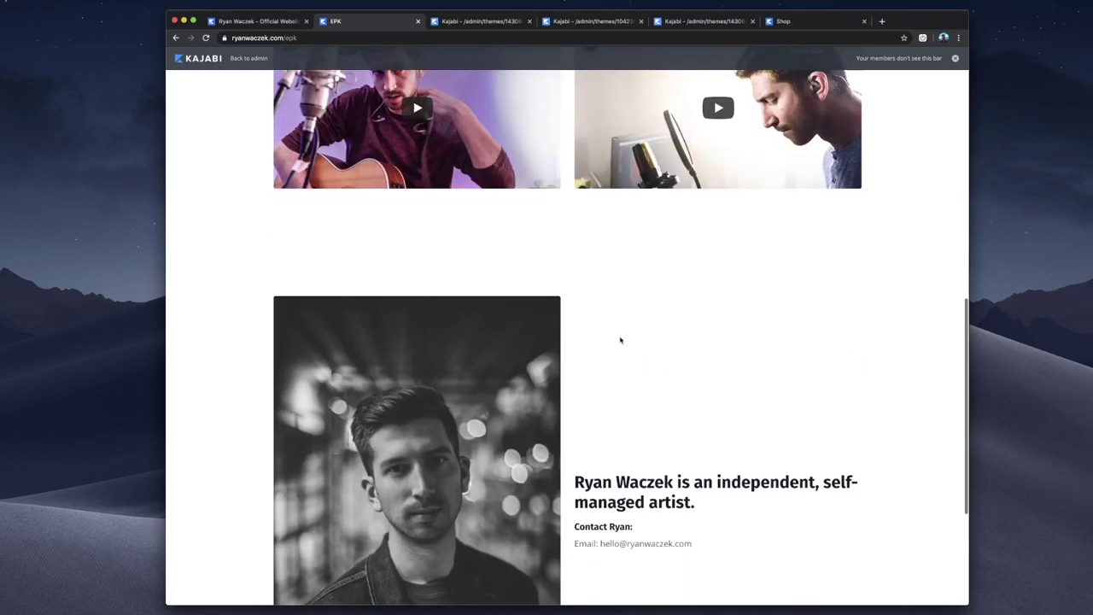
scroll(620, 339, up, 5)
scroll(623, 347, up, 5)
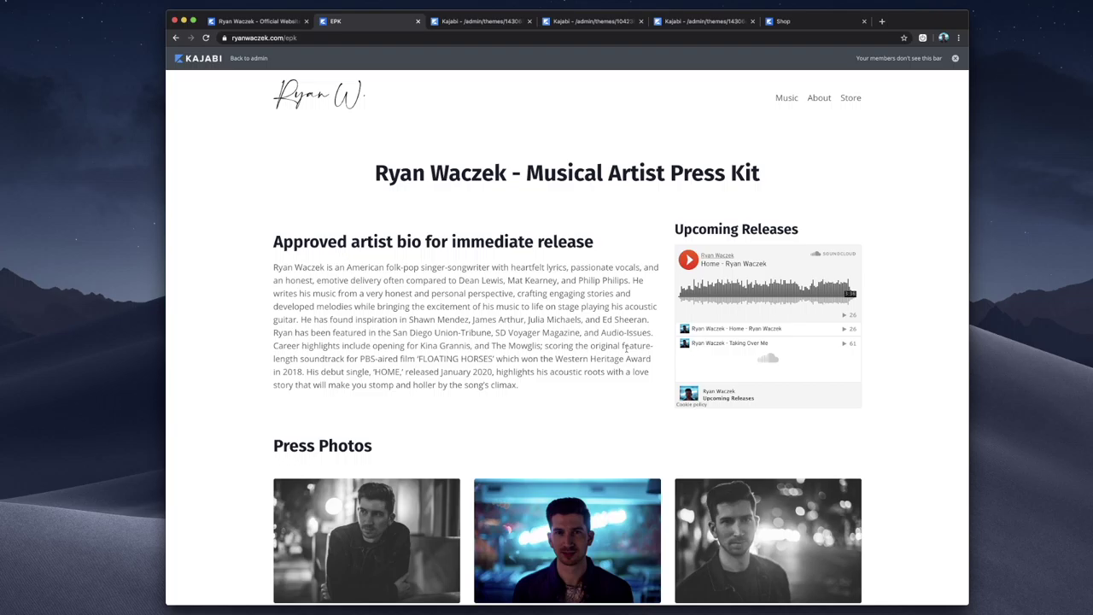
click(456, 23)
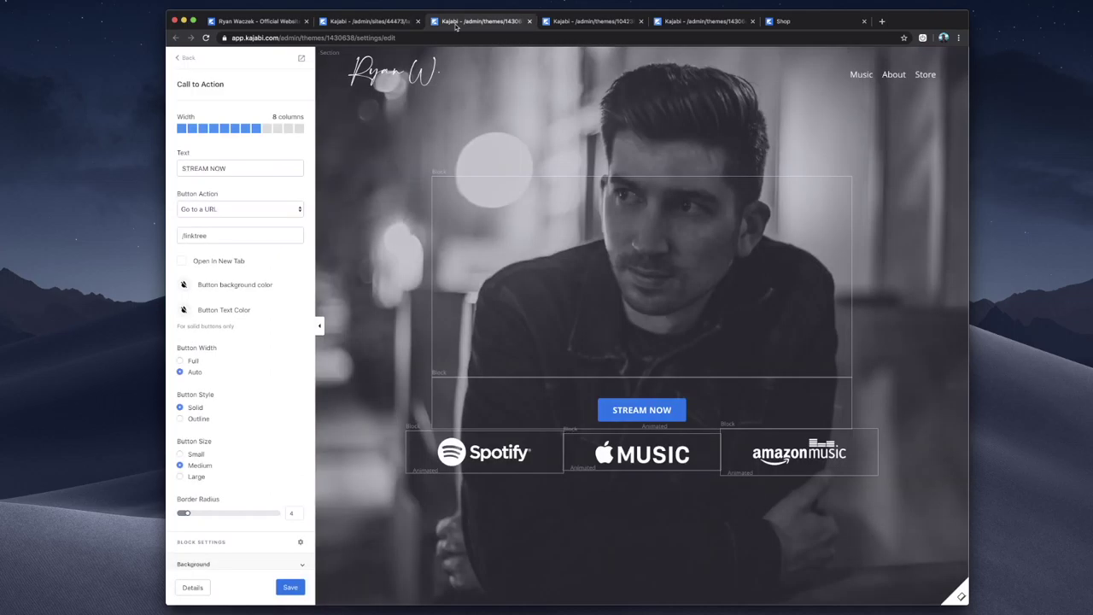